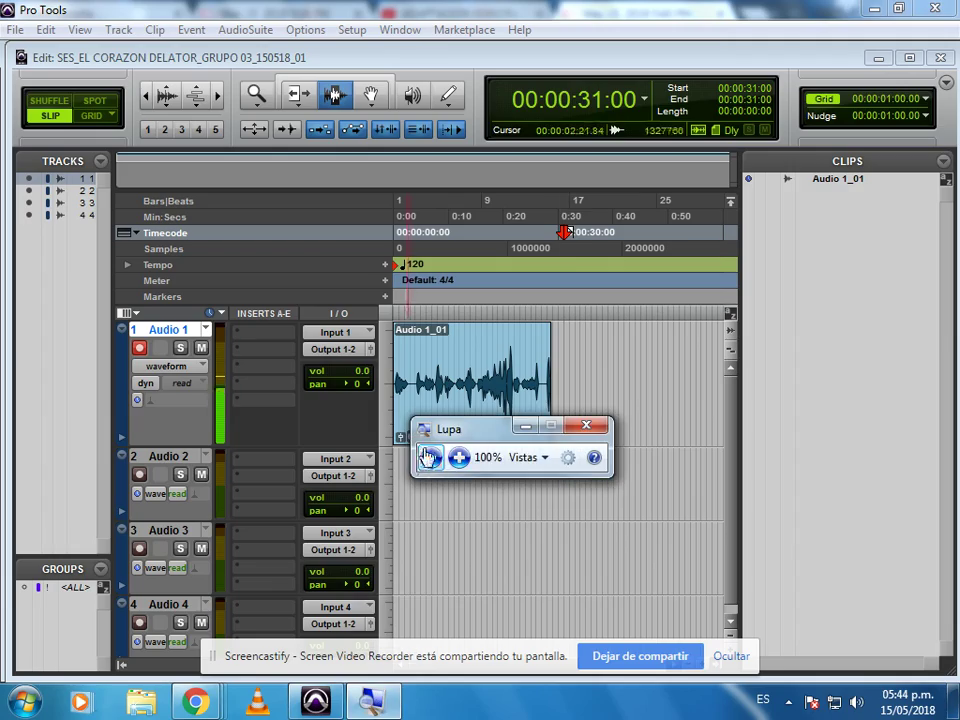
Magnify the screen to 175% and rename the Audio 1 track as NARRADOR.
double_click(458, 457)
left_click(456, 458)
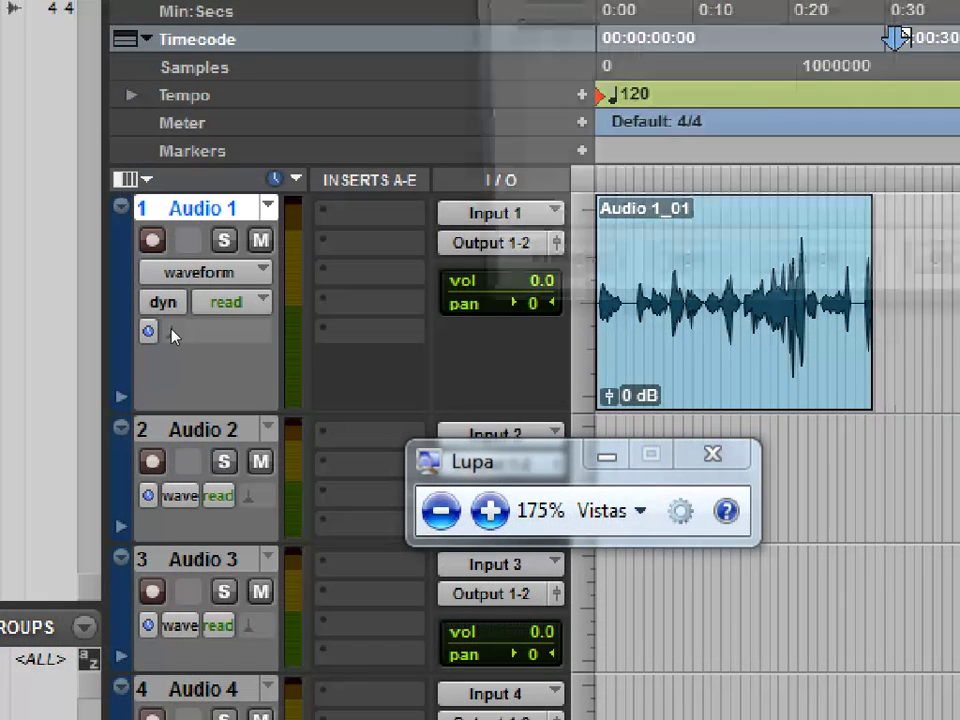
double_click(200, 208)
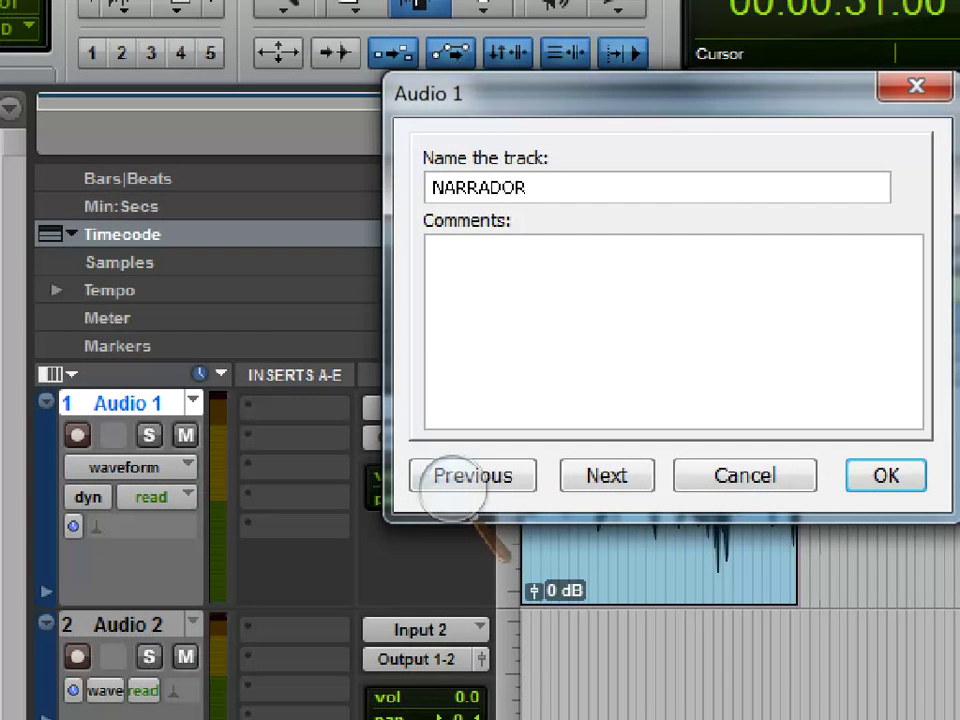
key("Return")
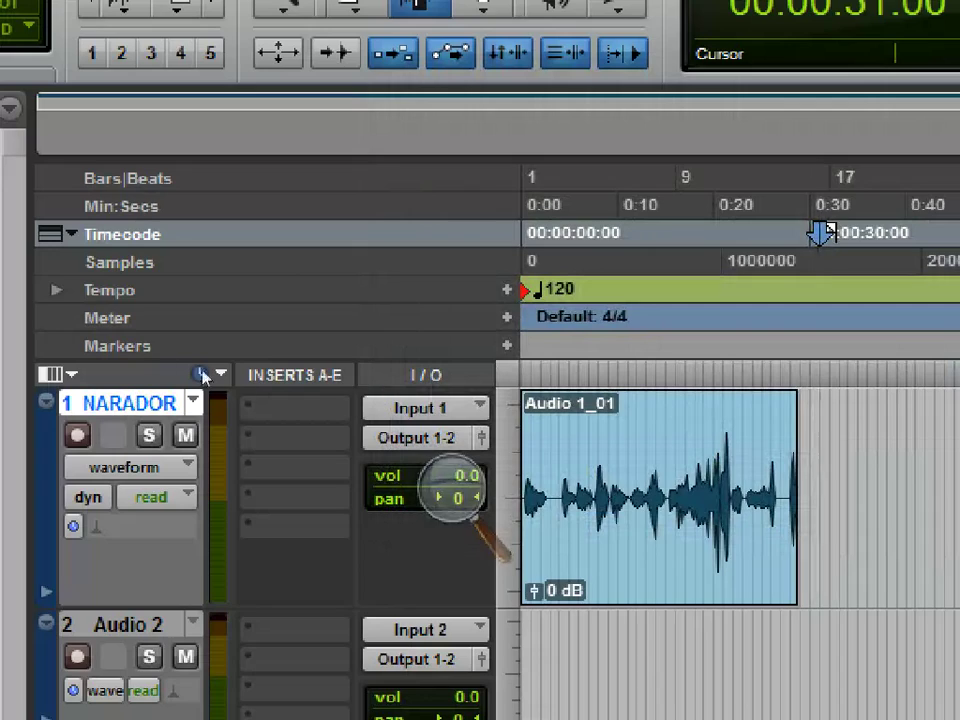
Restore the normal screen magnification and record a new take on the record-enabled NARRADOR track from 00:00:31:11, just after the first clip.
left_click(77, 435)
left_click(454, 488)
left_click(441, 510)
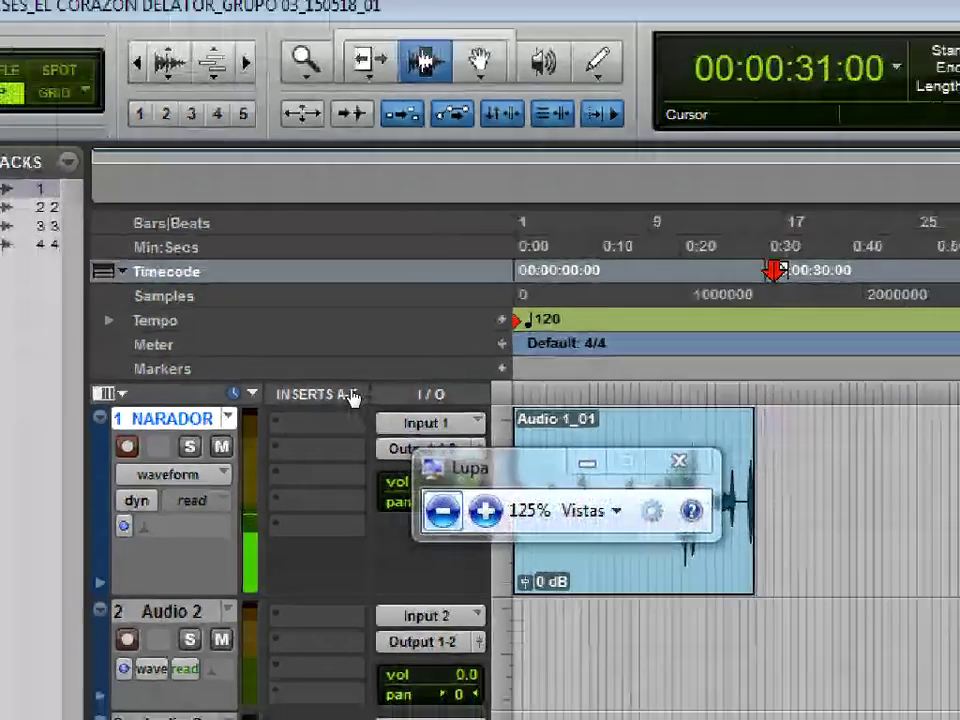
left_click(569, 337)
left_click_drag(398, 365, 468, 483)
left_click(563, 357)
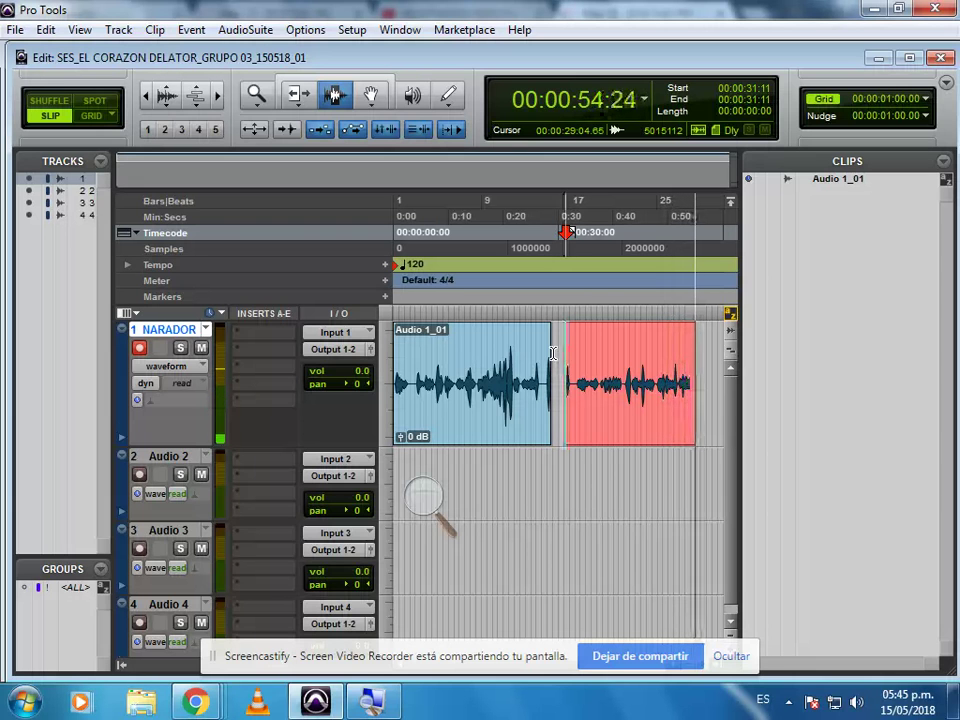
key("space")
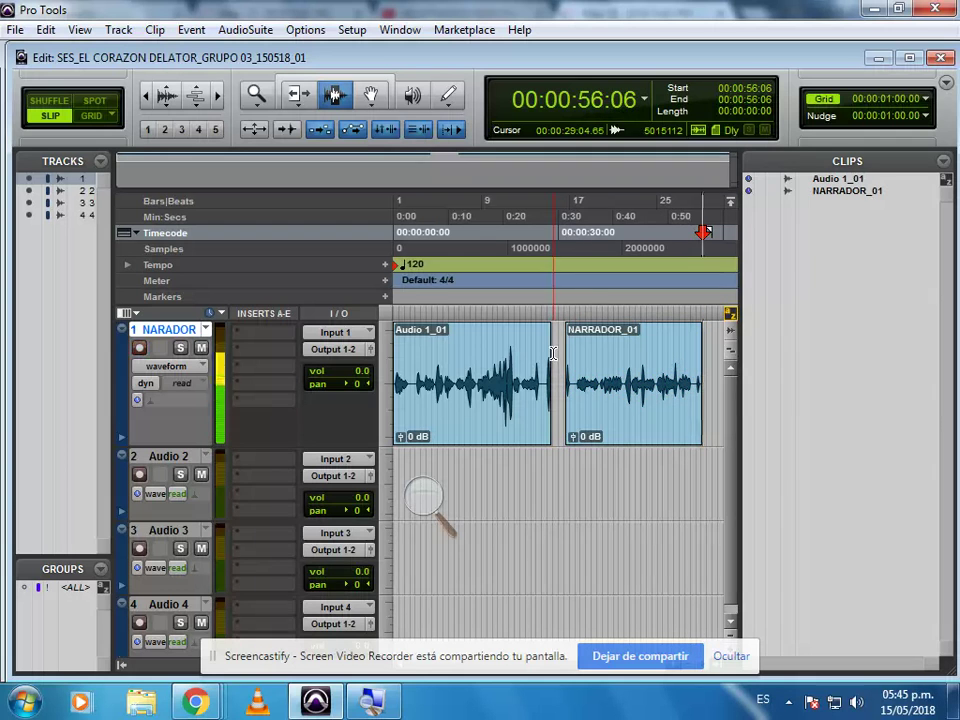
Record another take on the NARRADOR track starting at 00:00:58:19, just after the NARRADOR_01 clip.
left_click(634, 350)
key("ctrl+bracketright")
key("ctrl+bracketright")
key("ctrl+bracketright")
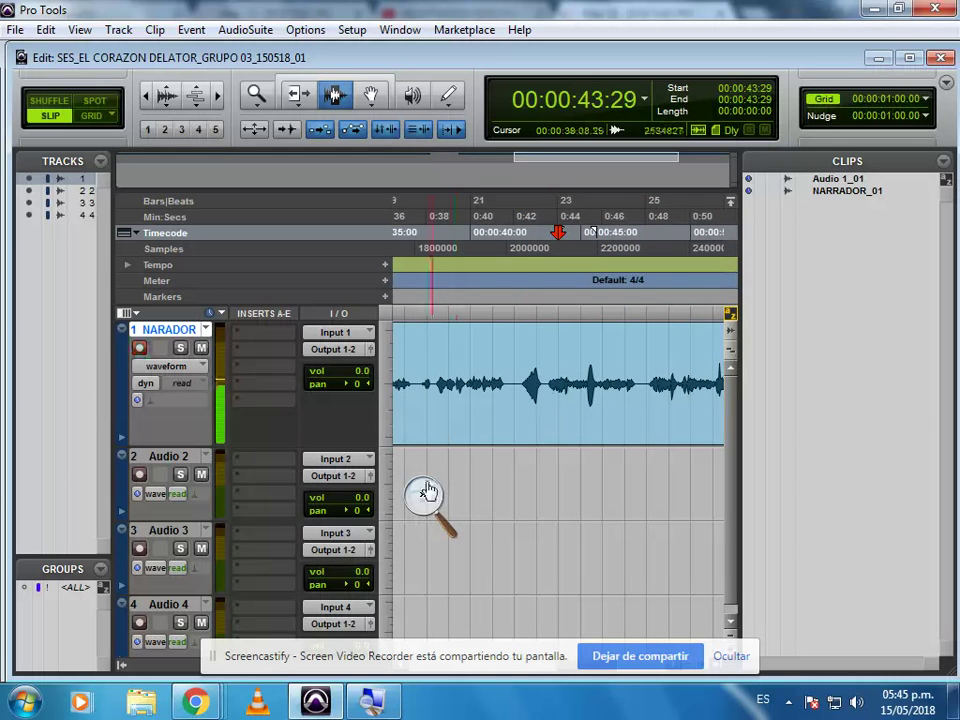
key("ctrl+bracketleft")
key("ctrl+bracketleft")
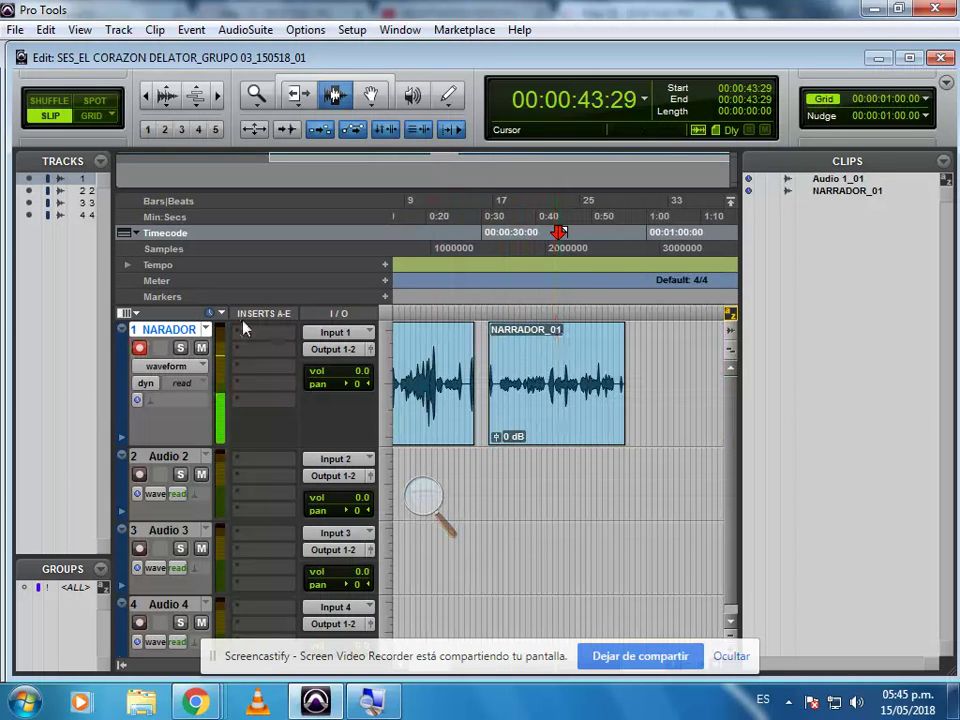
left_click(637, 364)
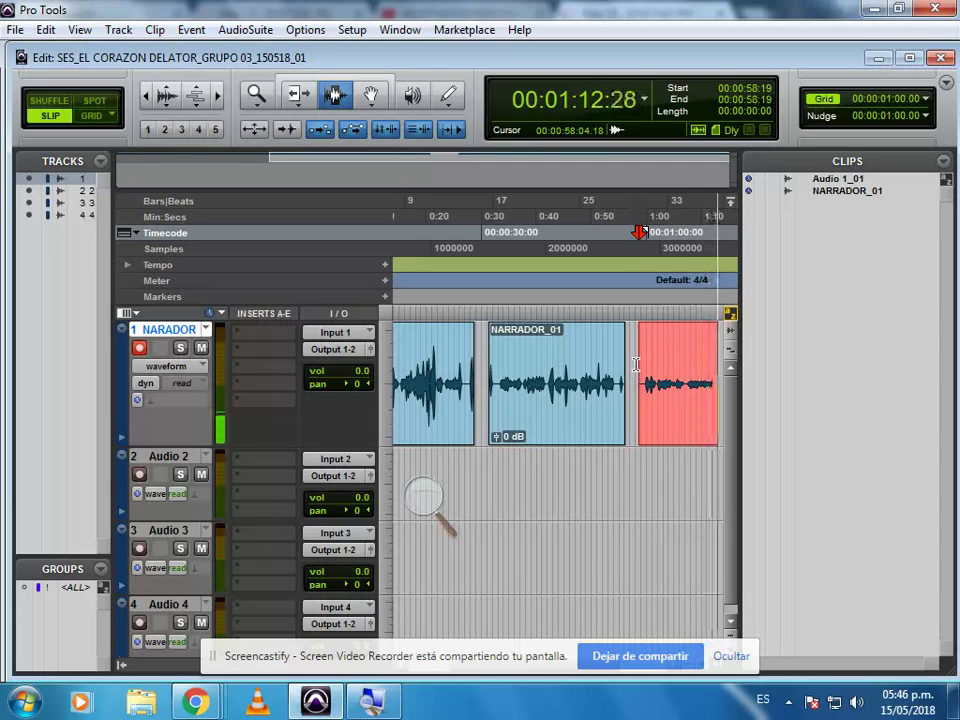
key("space")
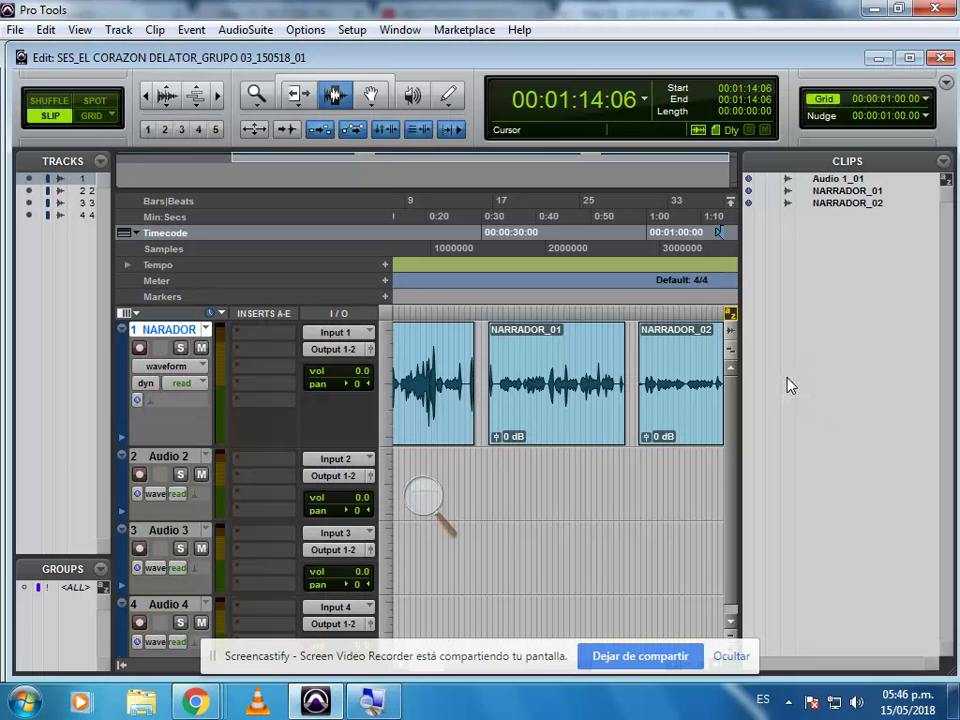
Close the current session and save its changes.
left_click(17, 30)
left_click(48, 103)
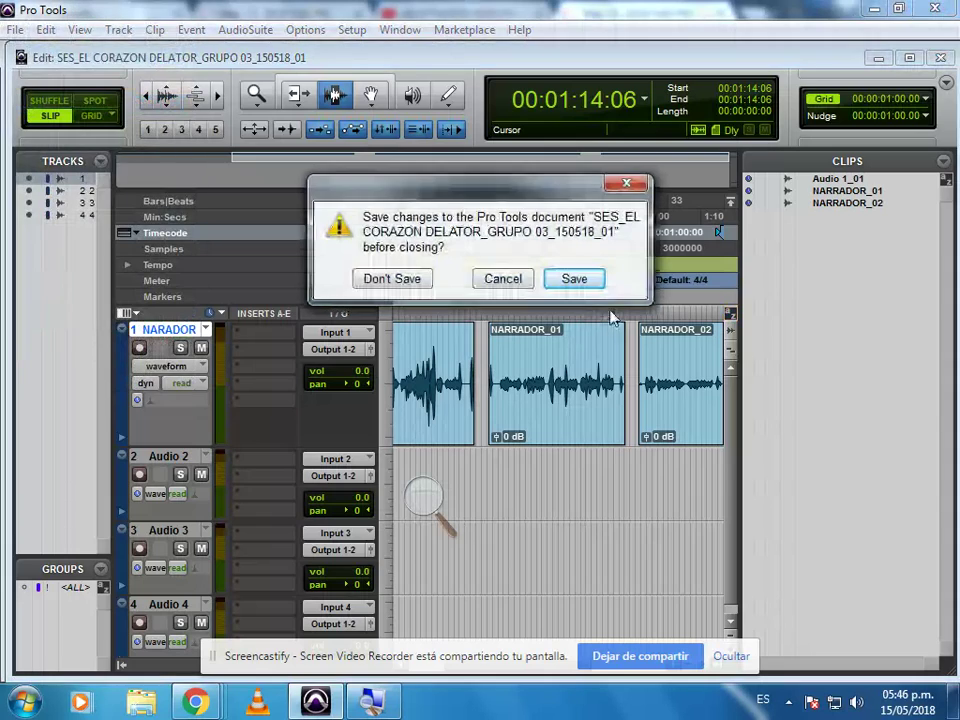
left_click(570, 281)
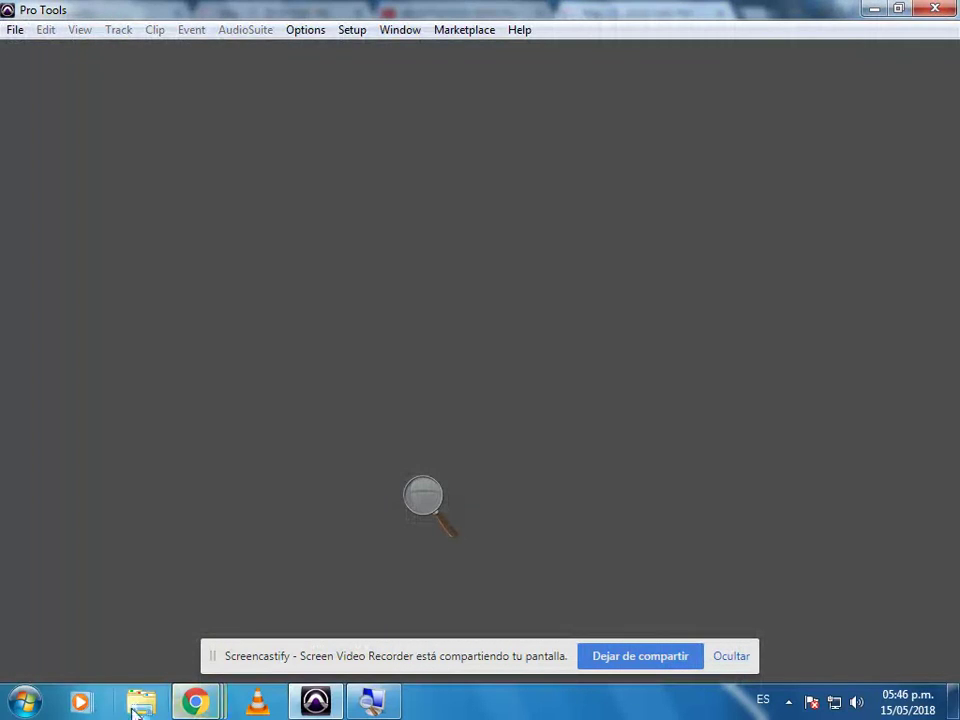
Switch to Windows Explorer and open the session ADR_SES_EL MIEDO A VOLAR_G03_300917_01 from the 04 POST MIER 2017-3 folder on drive D.
left_click(140, 703)
left_click(294, 346)
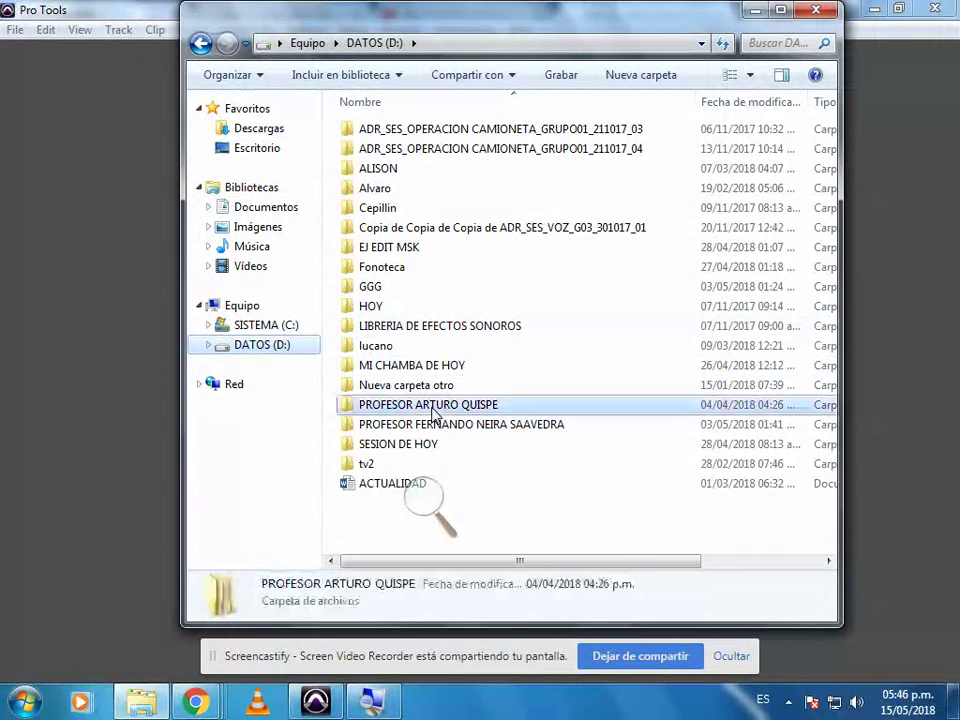
double_click(435, 414)
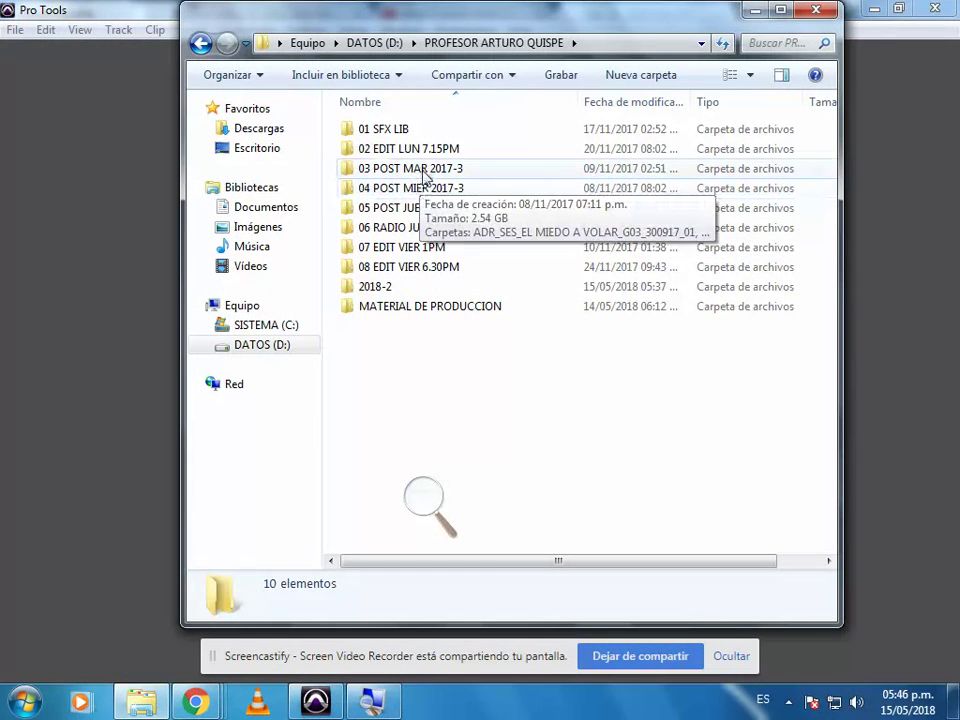
double_click(421, 189)
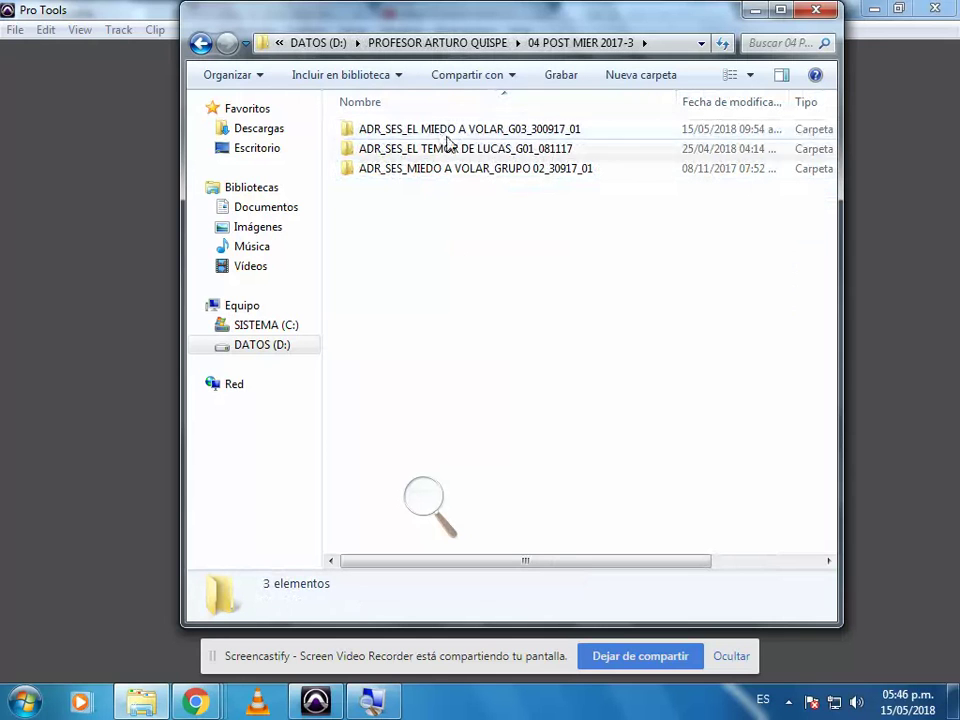
double_click(463, 130)
left_click(428, 210)
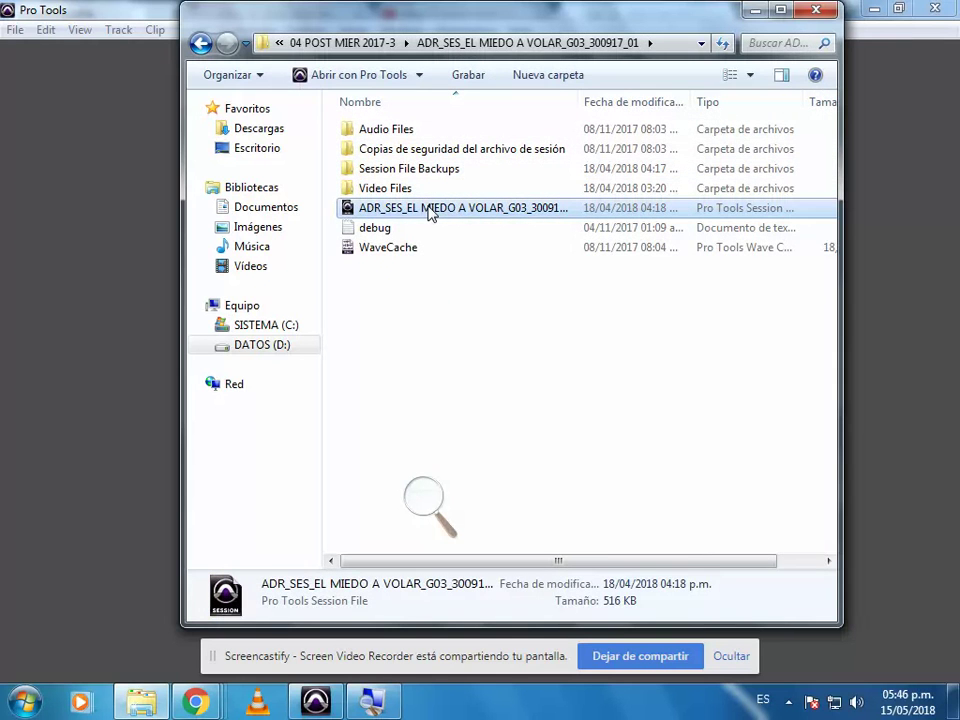
left_click(758, 10)
left_click(537, 459)
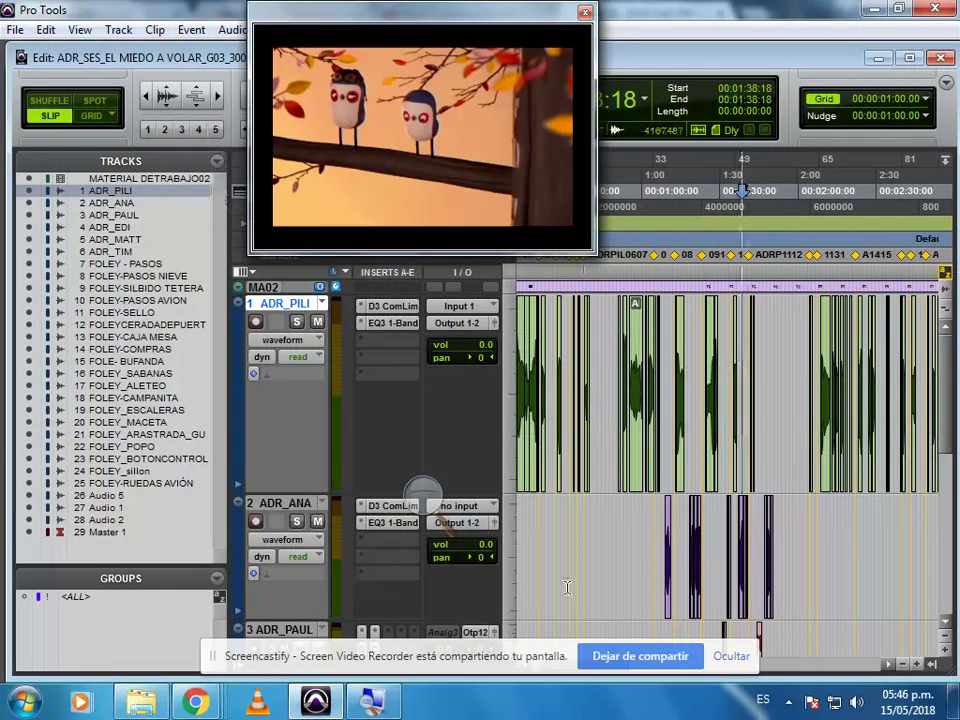
Close the video window and narrow the Clips and Tracks lists to widen the timeline.
left_click(934, 664)
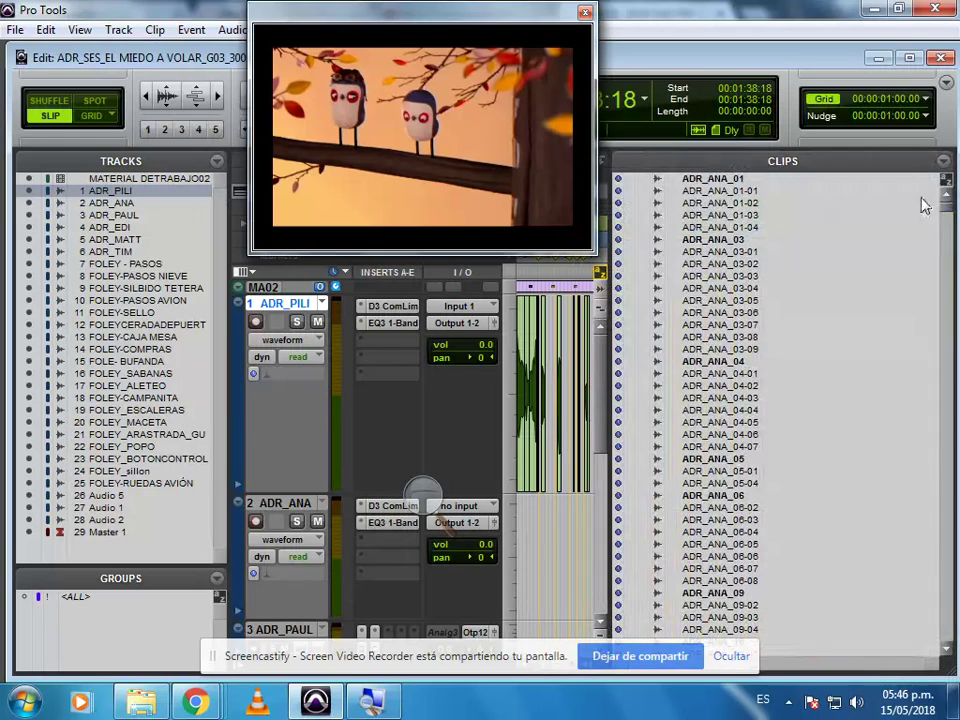
left_click_drag(952, 218, 932, 190)
left_click(585, 11)
left_click_drag(610, 176, 924, 197)
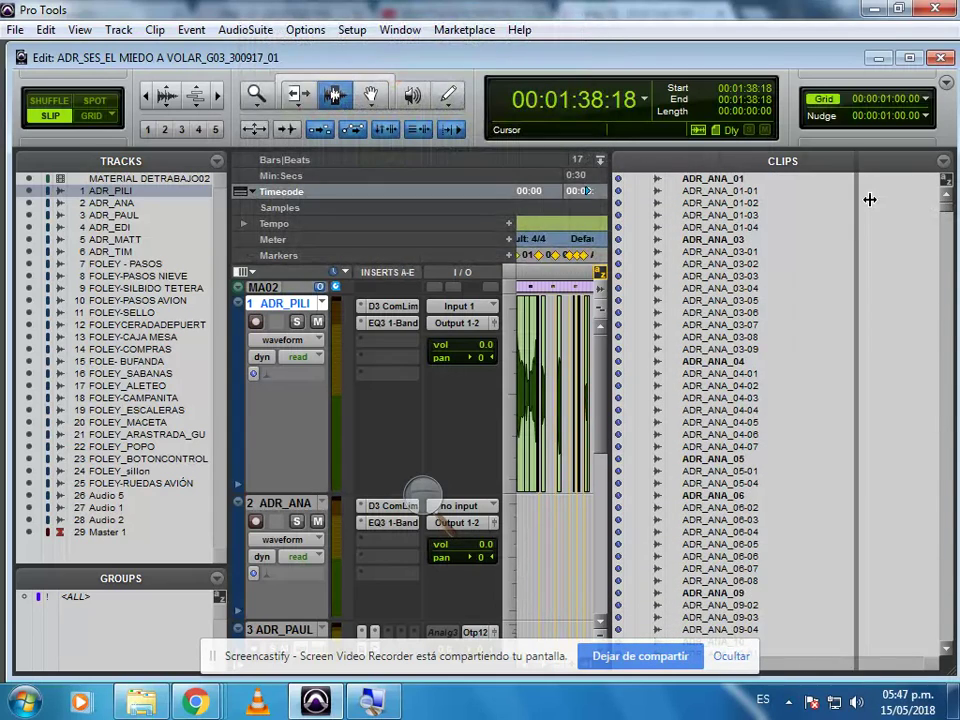
left_click_drag(229, 167, 113, 167)
Put the screen magnifier out of the way and reduce the heights of the ADR_PILI and ADR_ANA tracks.
left_click(422, 497)
left_click_drag(471, 425, 643, 308)
left_click(641, 290)
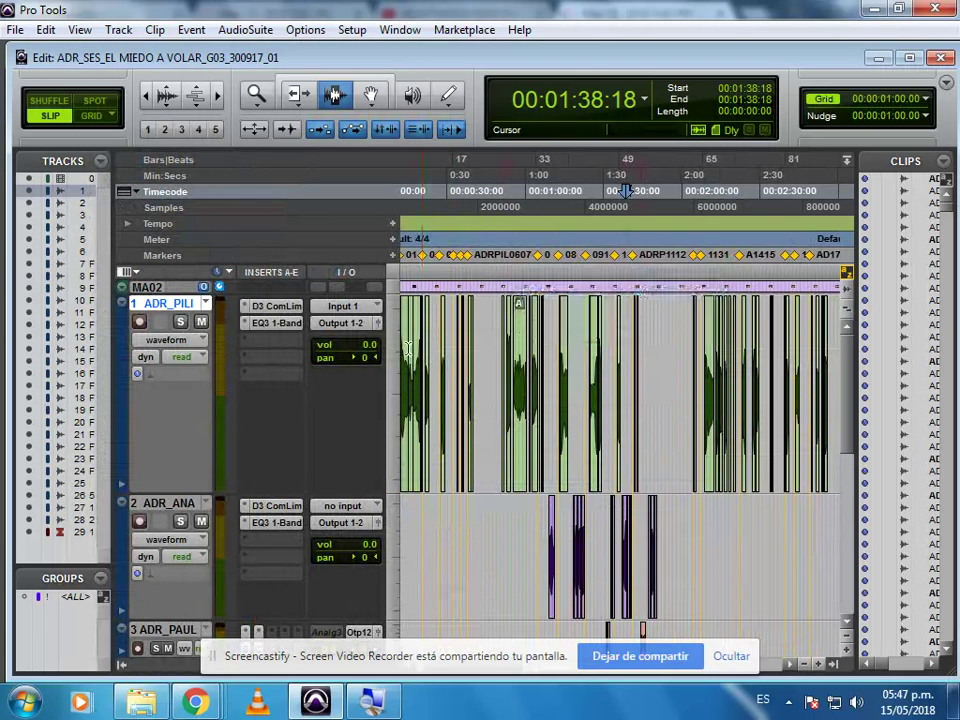
left_click_drag(197, 493, 193, 381)
left_click_drag(200, 510, 200, 477)
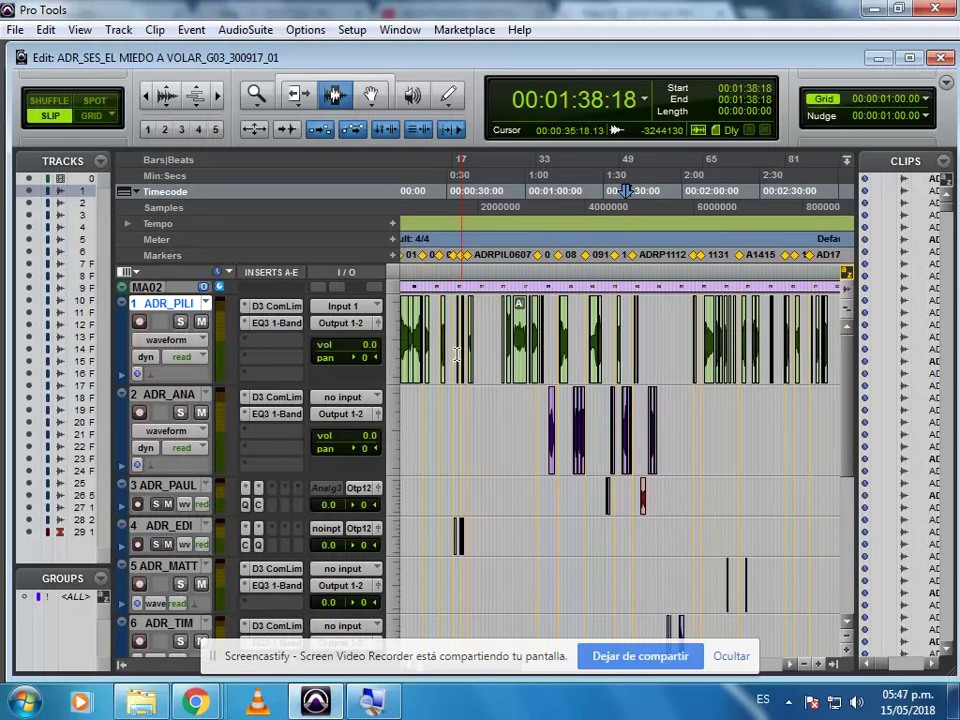
Return to the session start and play the session from 00:00:11:04, just before the first ADR_PILI clips.
left_click(501, 338)
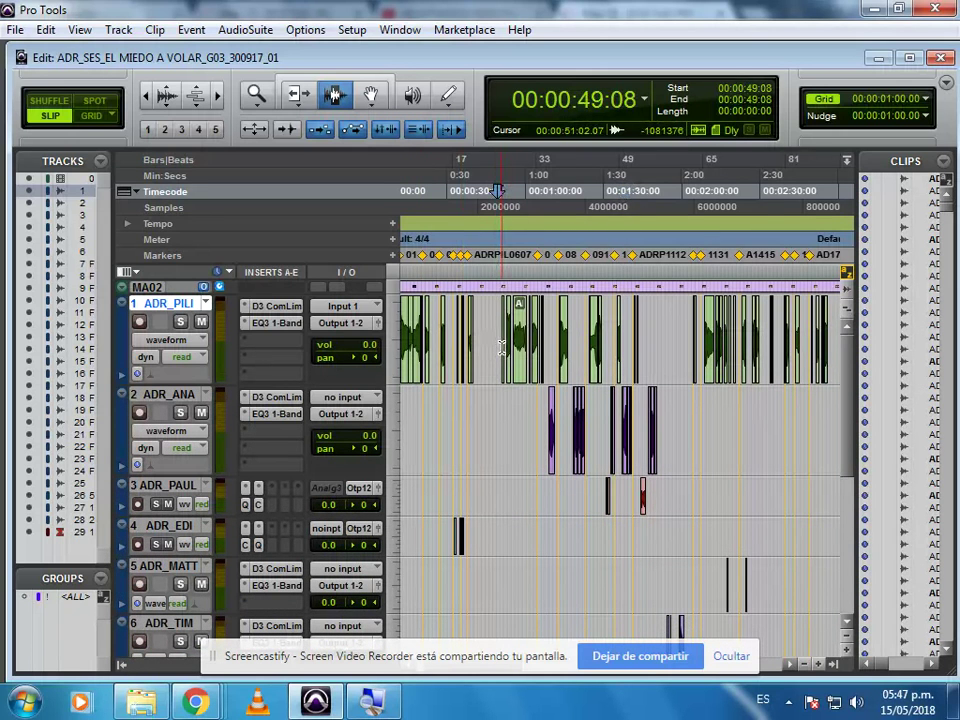
key("Return")
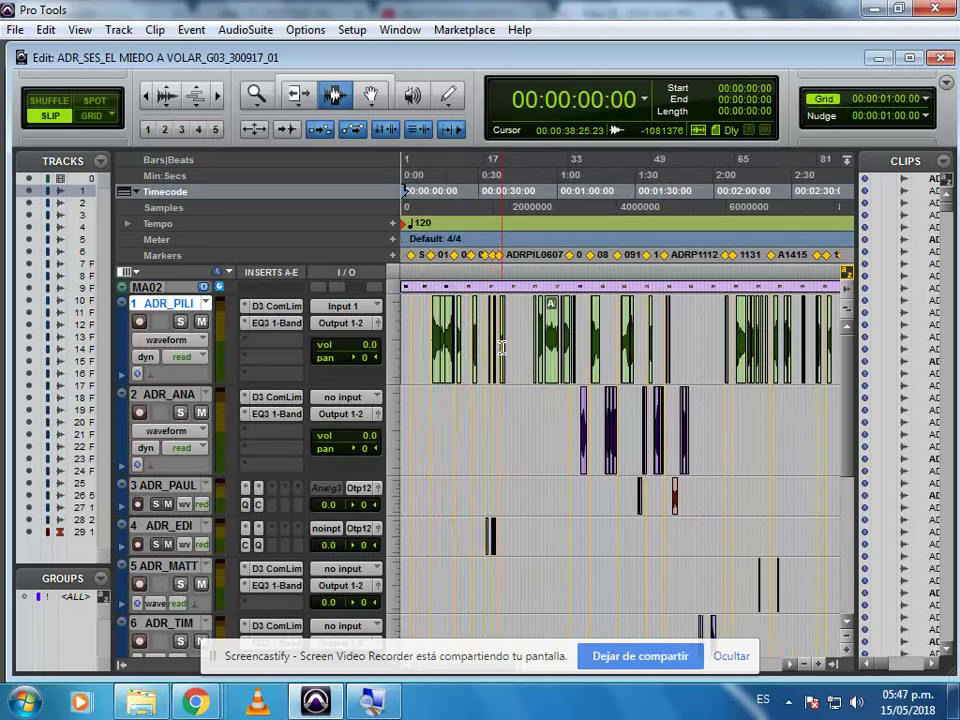
left_click(429, 338)
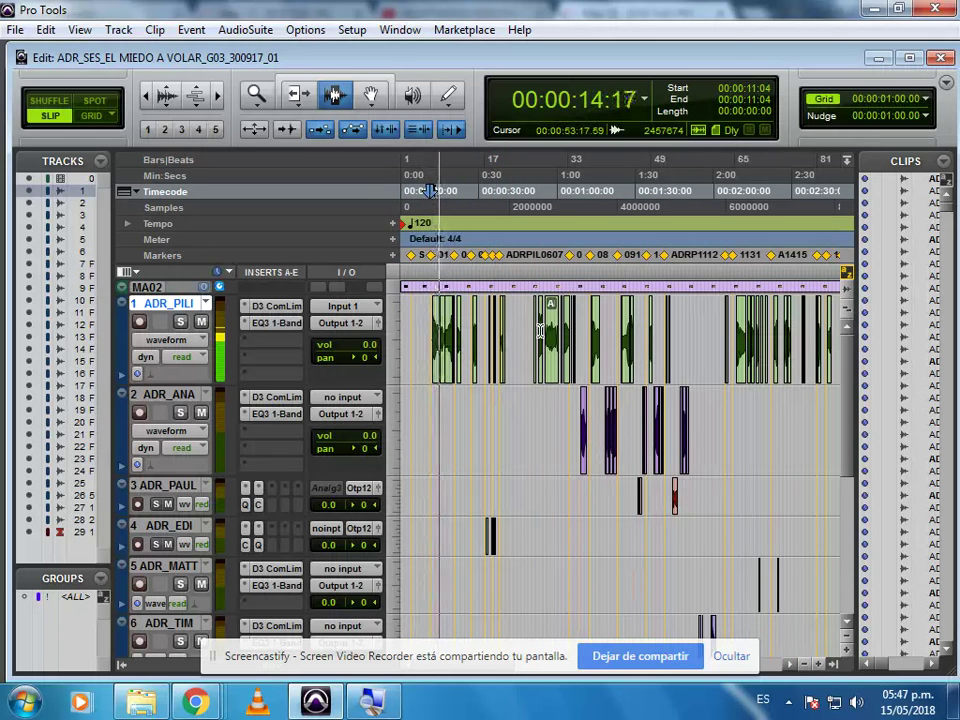
Display the video window during playback, then move and shrink it to uncover the beginning of the timeline.
key("ctrl+9")
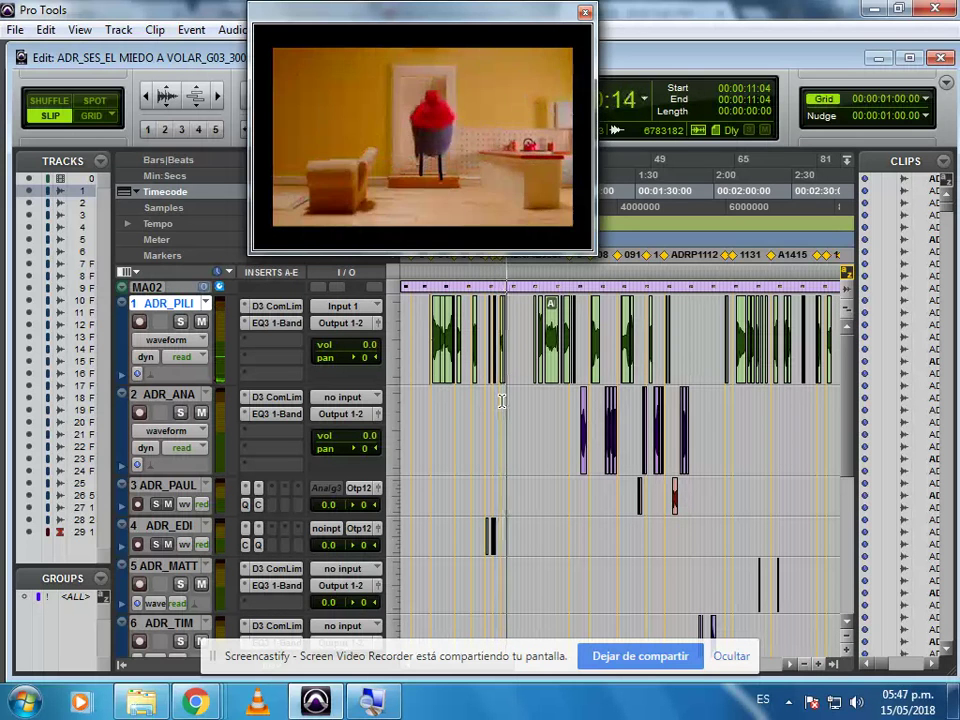
left_click(500, 404)
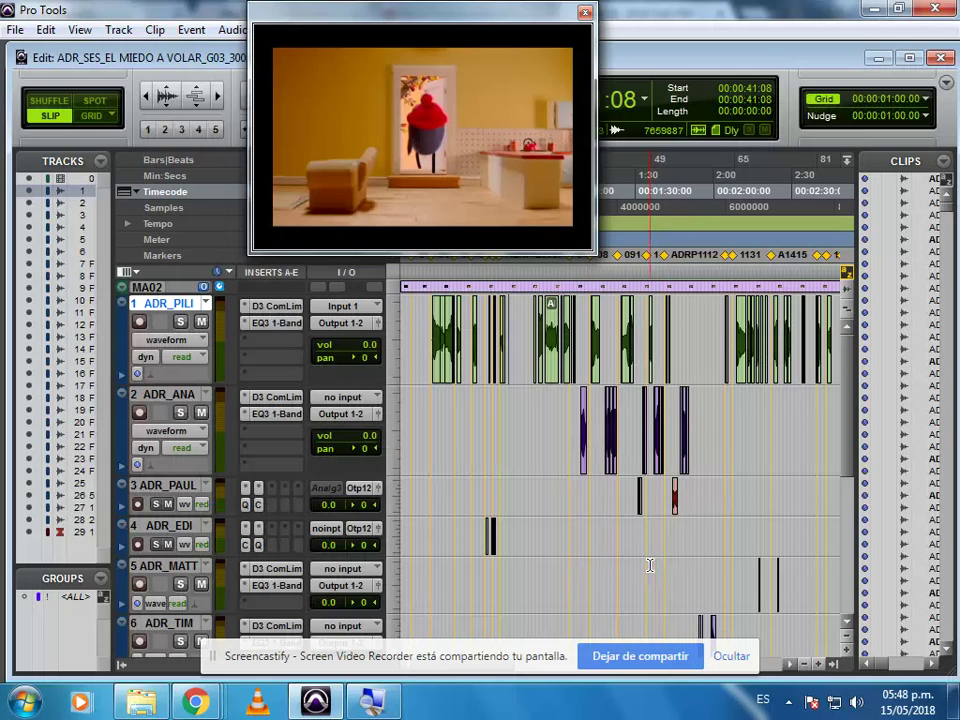
left_click_drag(446, 26, 740, 55)
left_click_drag(853, 422, 857, 375)
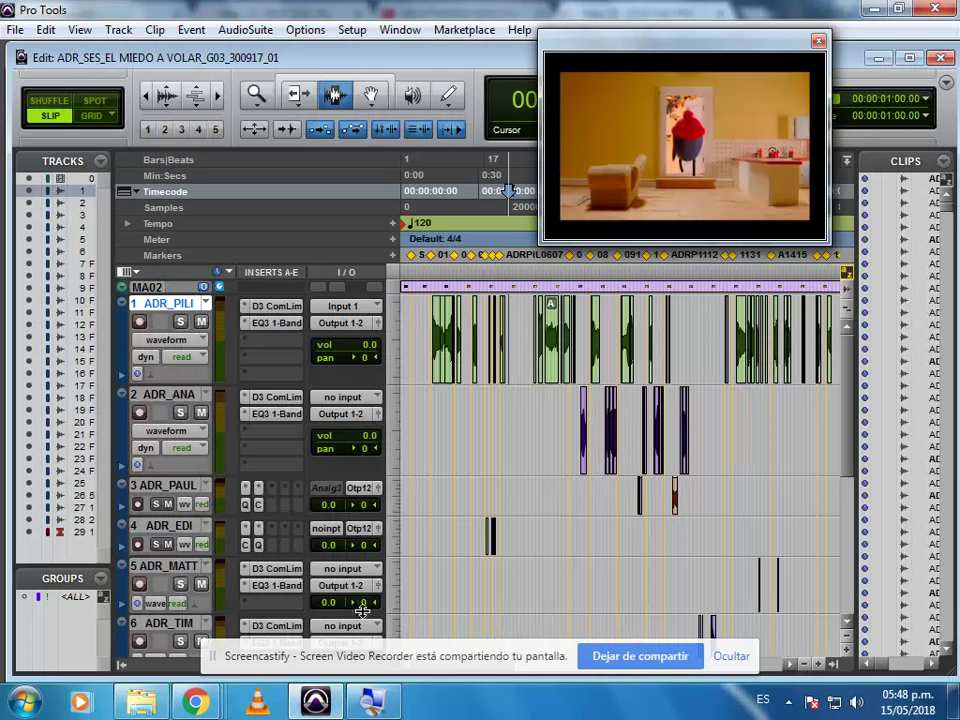
Switch to the Chrome window showing the Screencastify page of the Pro Tools session-creation video.
mouse_move(200, 703)
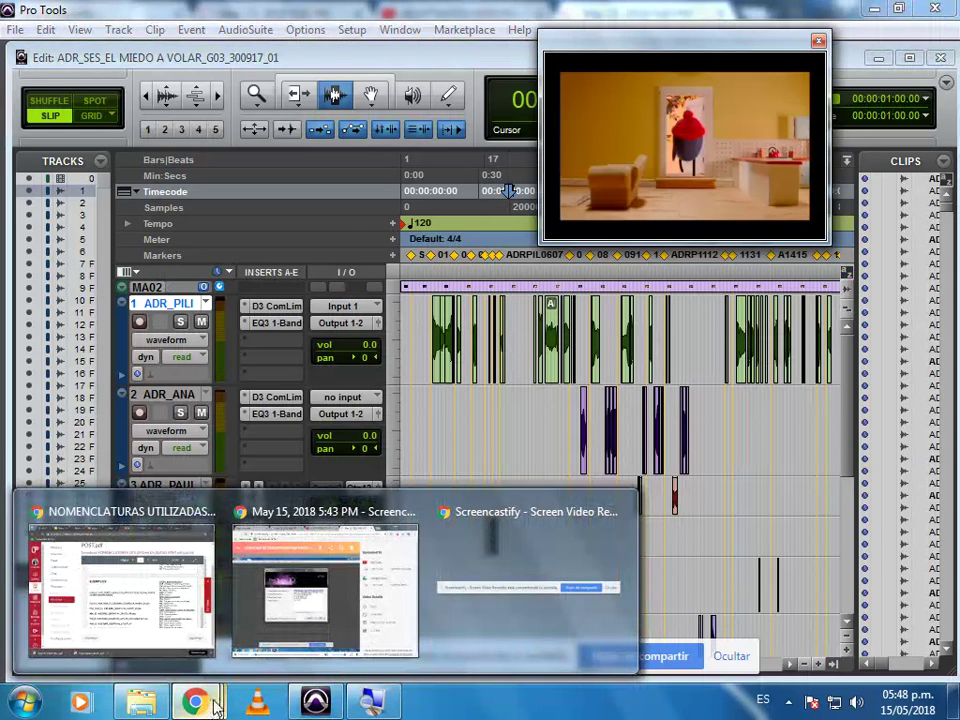
left_click(245, 598)
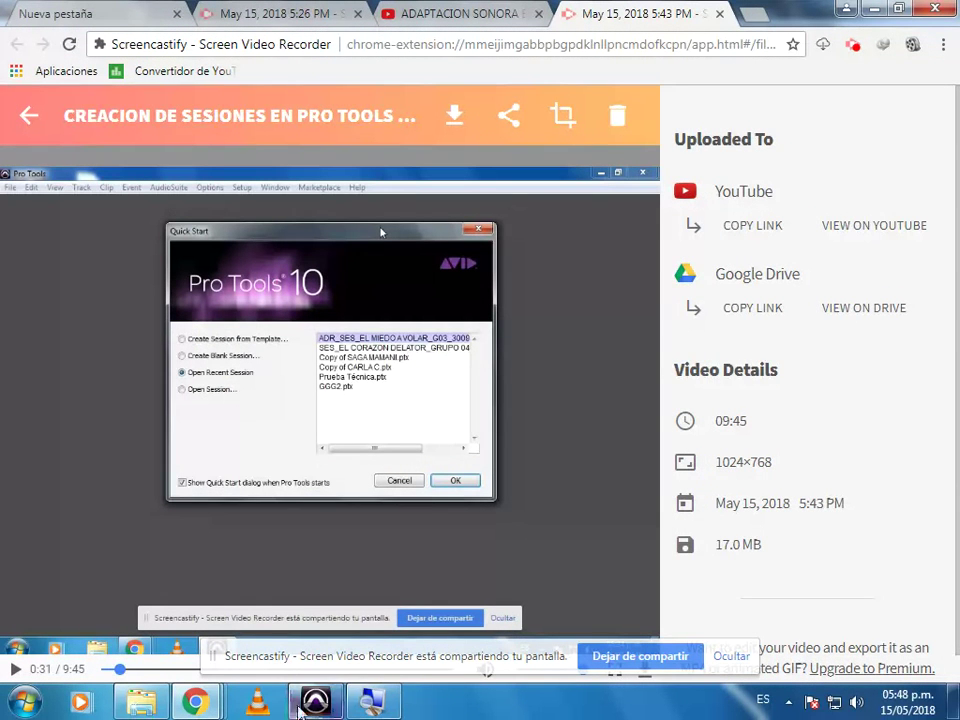
mouse_move(316, 702)
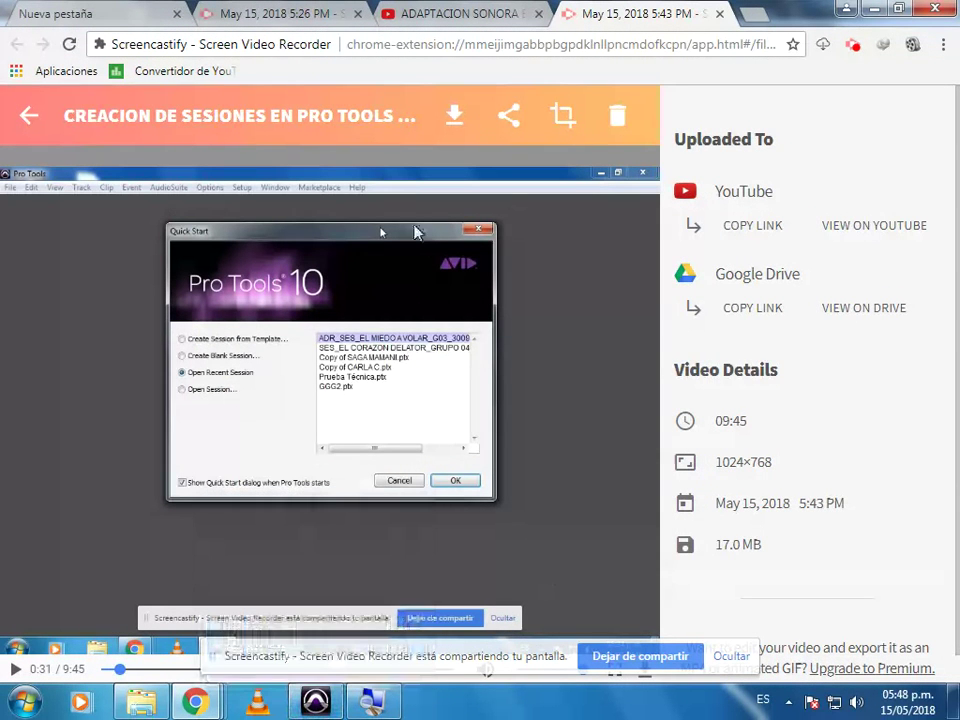